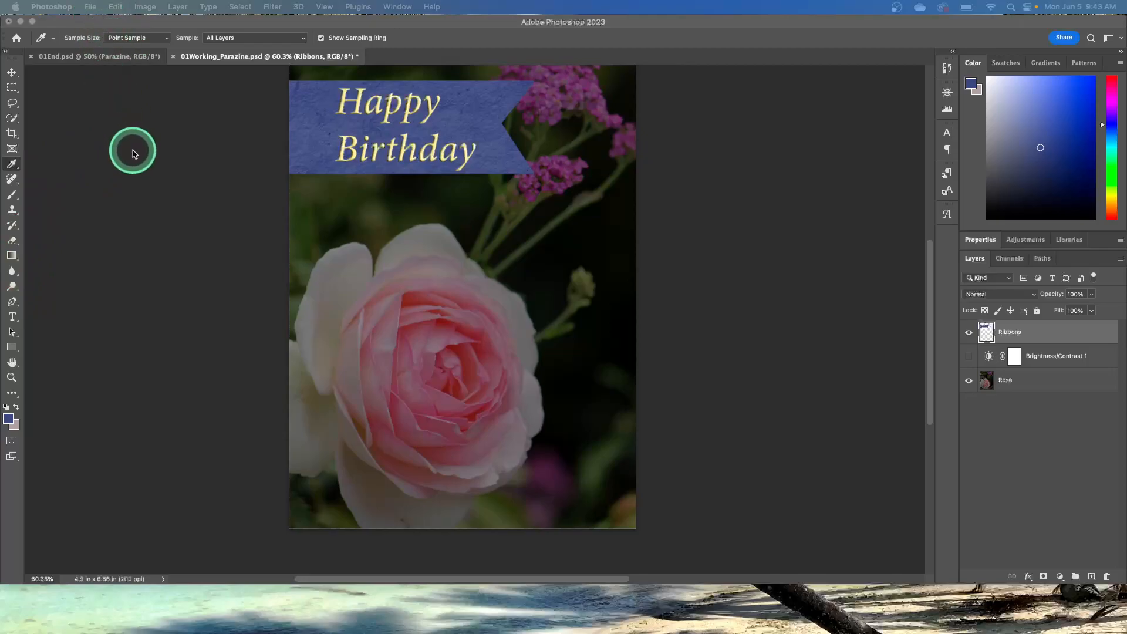
# - Set the ruler units to Inches in the Units & Rulers preferences
pyautogui.click(69, 9)
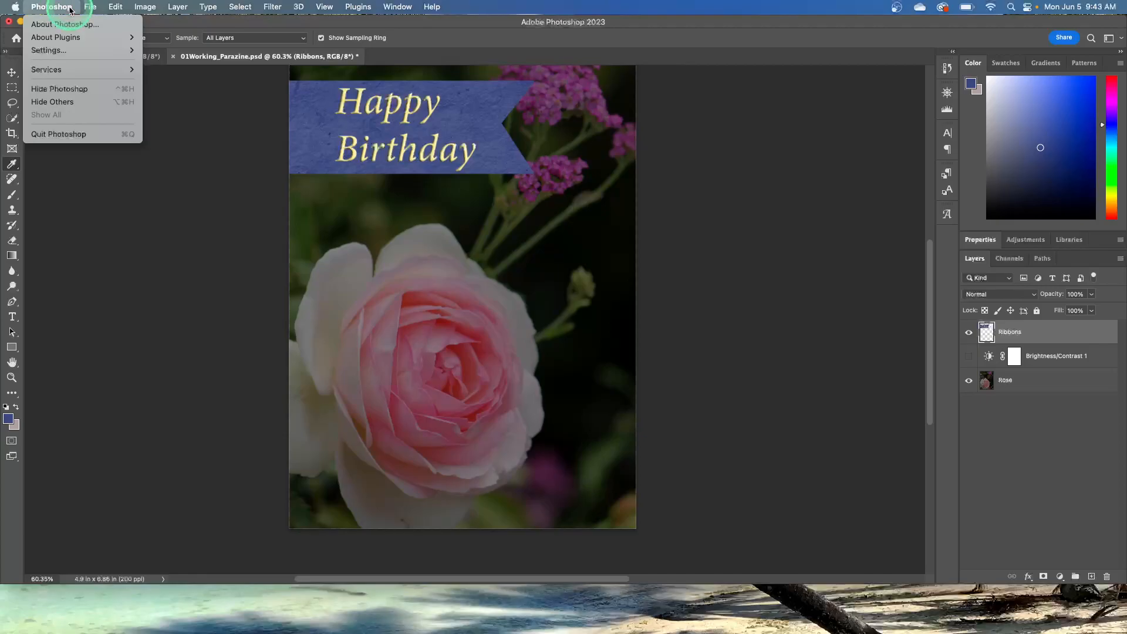
pyautogui.moveTo(78, 53)
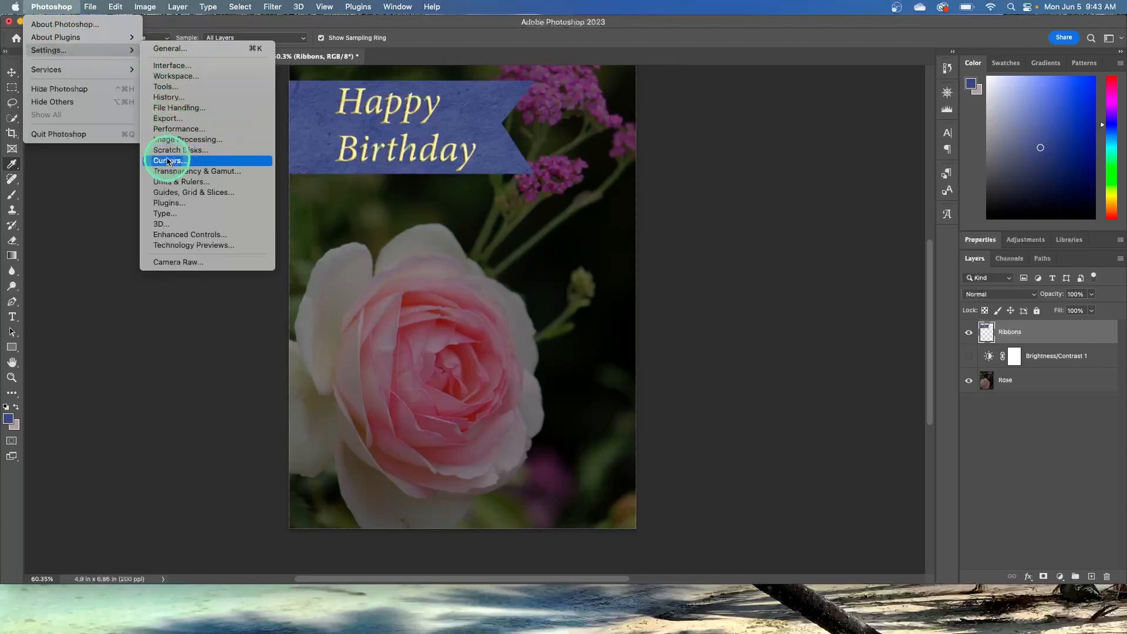
pyautogui.click(169, 181)
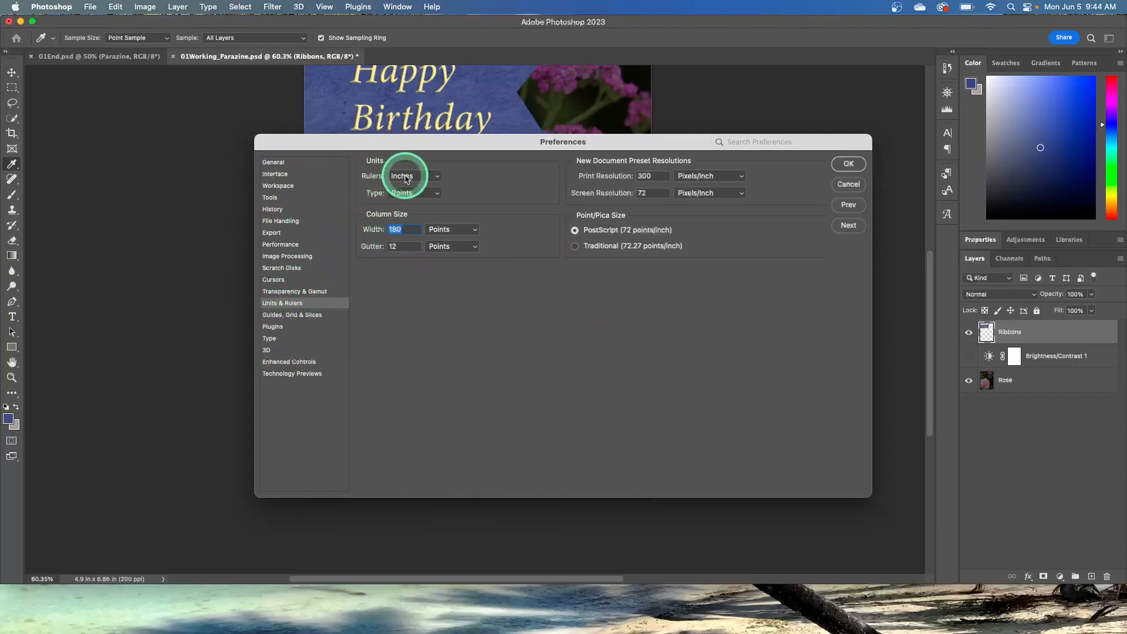
pyautogui.click(437, 176)
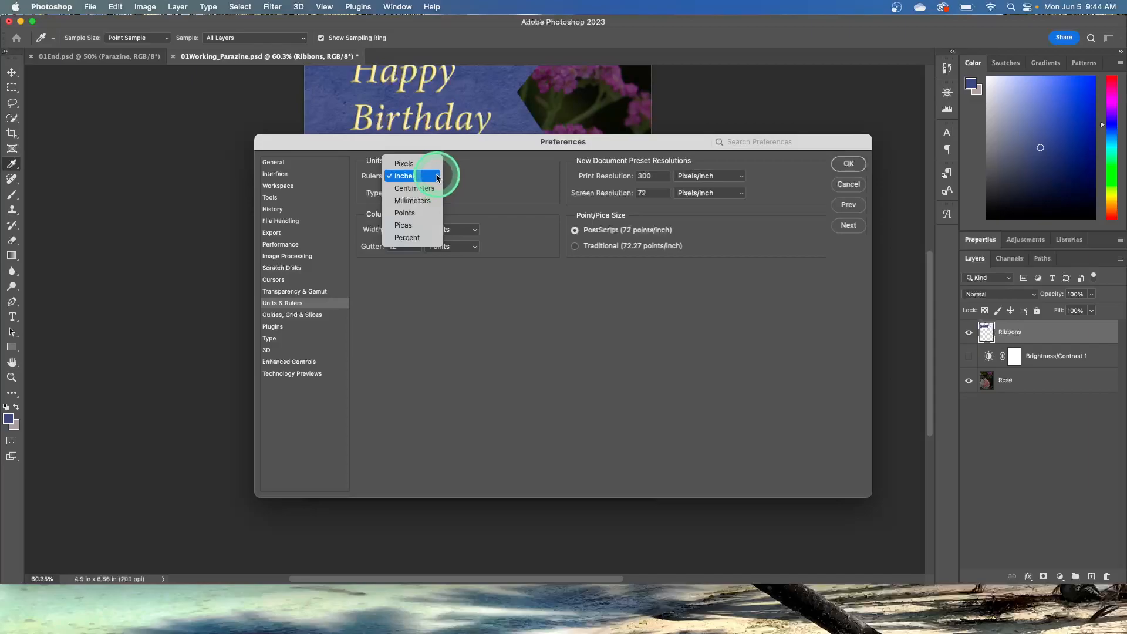
pyautogui.click(414, 176)
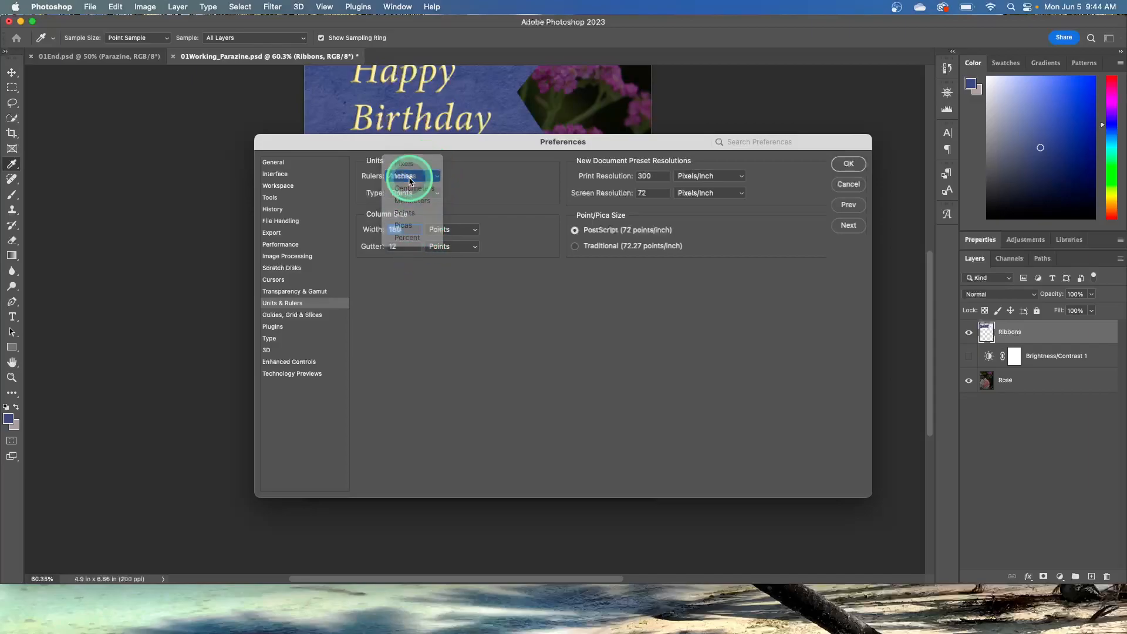
pyautogui.click(848, 164)
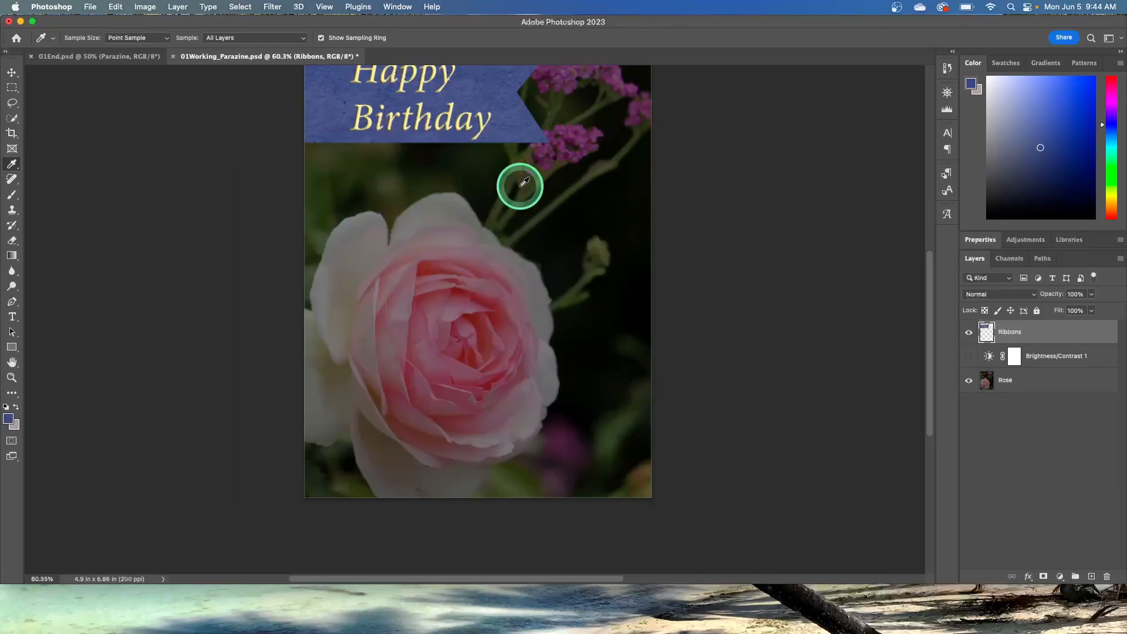
# - Show the rulers around the card image and keep their unit set to Inches
pyautogui.scroll(5, 259, 167)
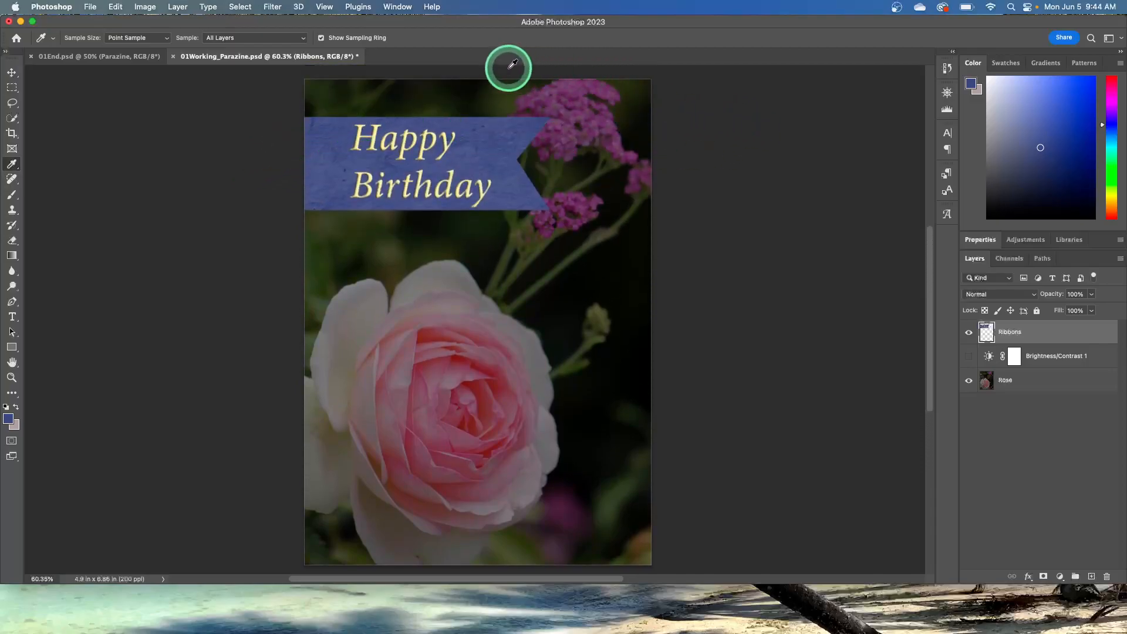
pyautogui.click(326, 7)
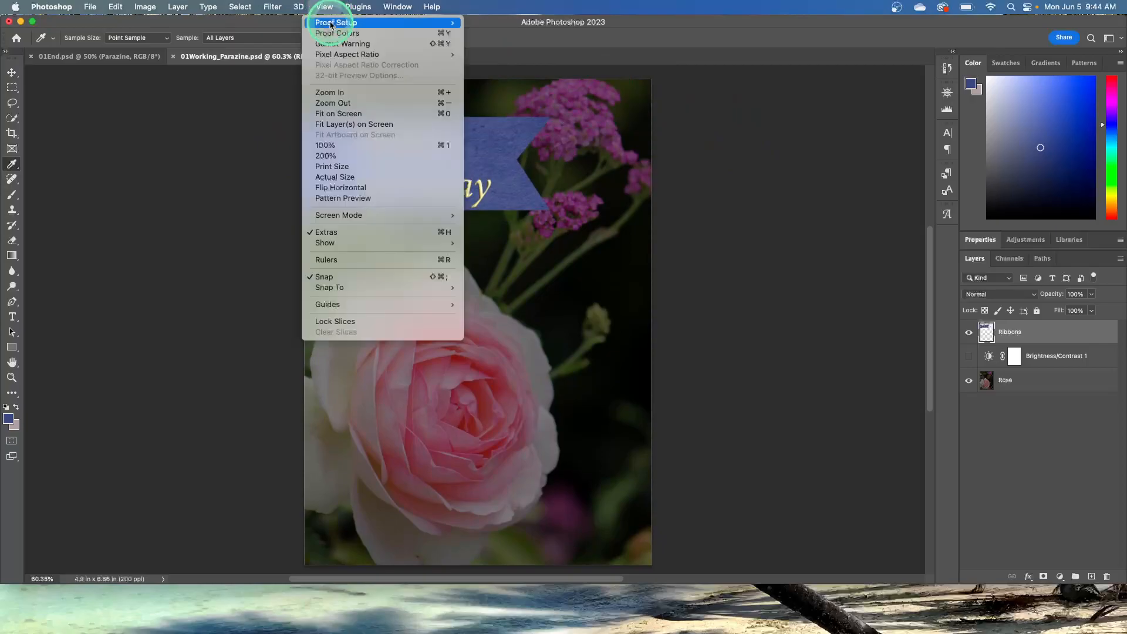
pyautogui.click(334, 259)
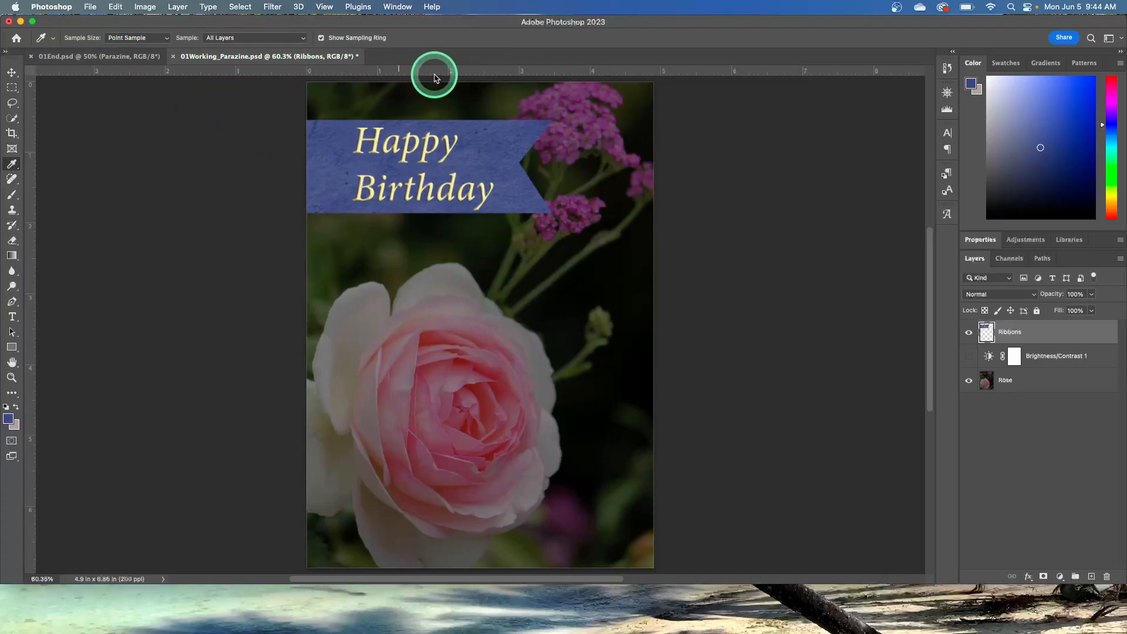
pyautogui.hscroll(2, 434, 73)
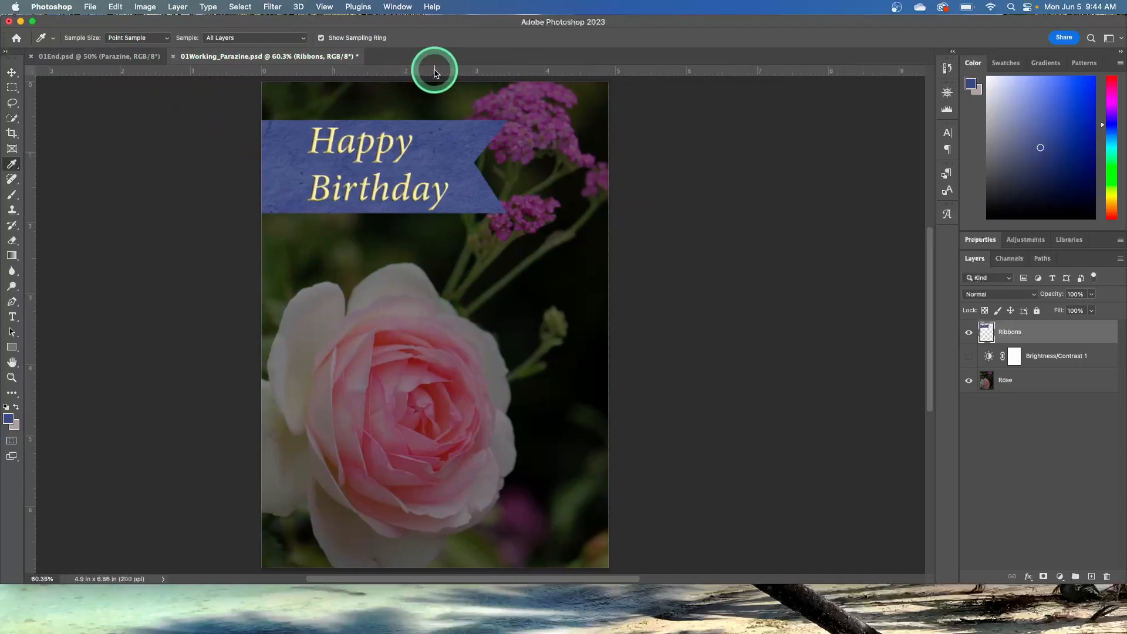
pyautogui.rightClick(434, 73)
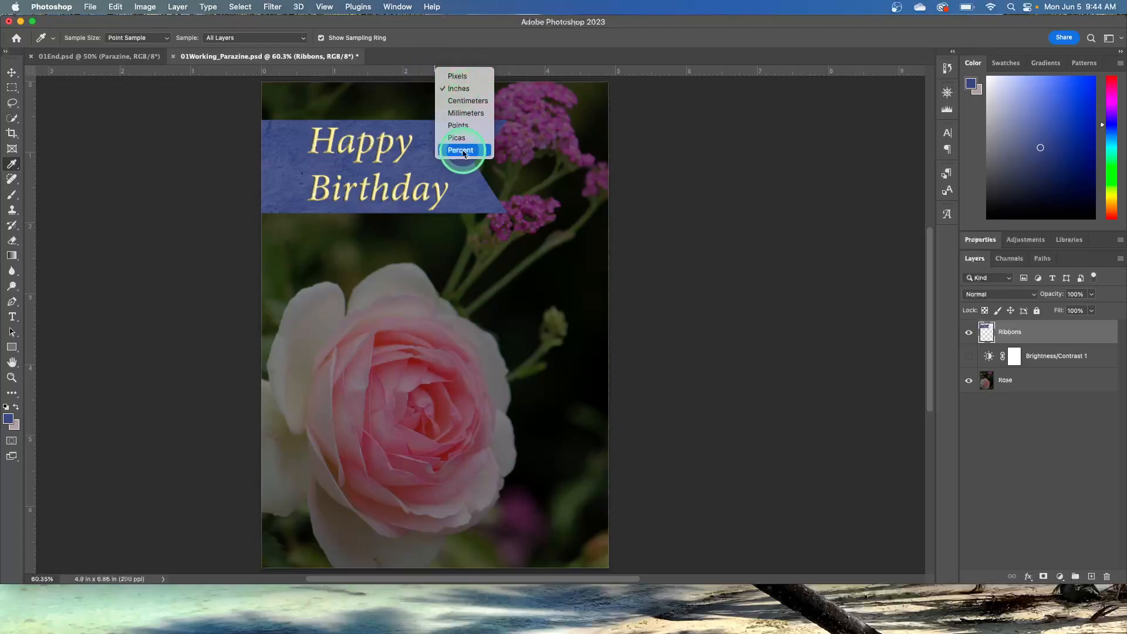
pyautogui.click(464, 90)
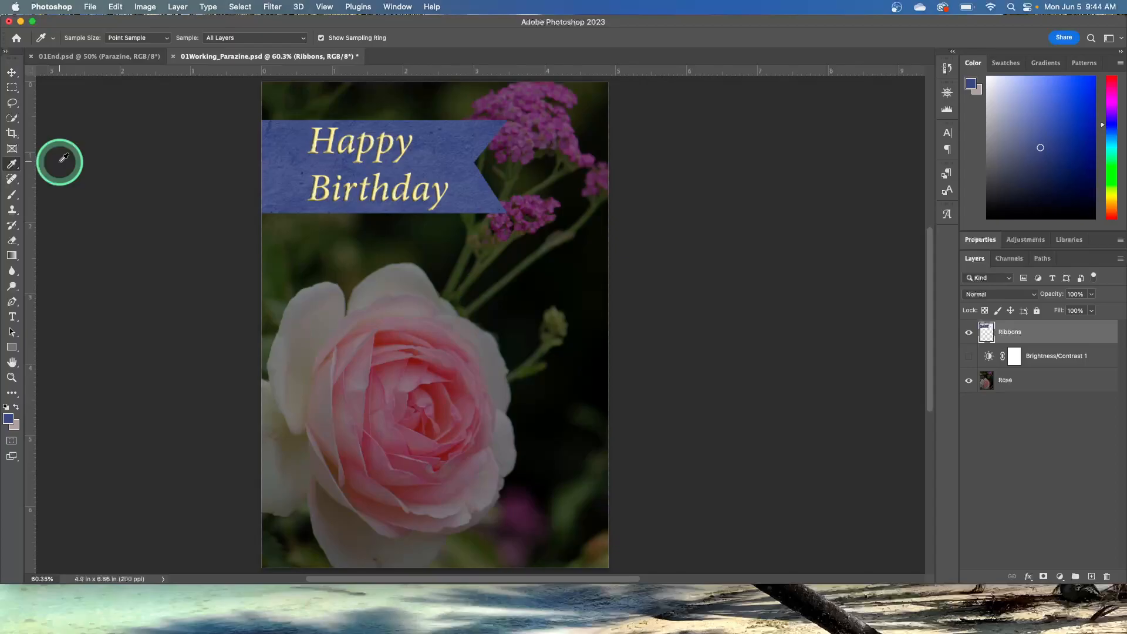
pyautogui.click(398, 8)
pyautogui.click(398, 7)
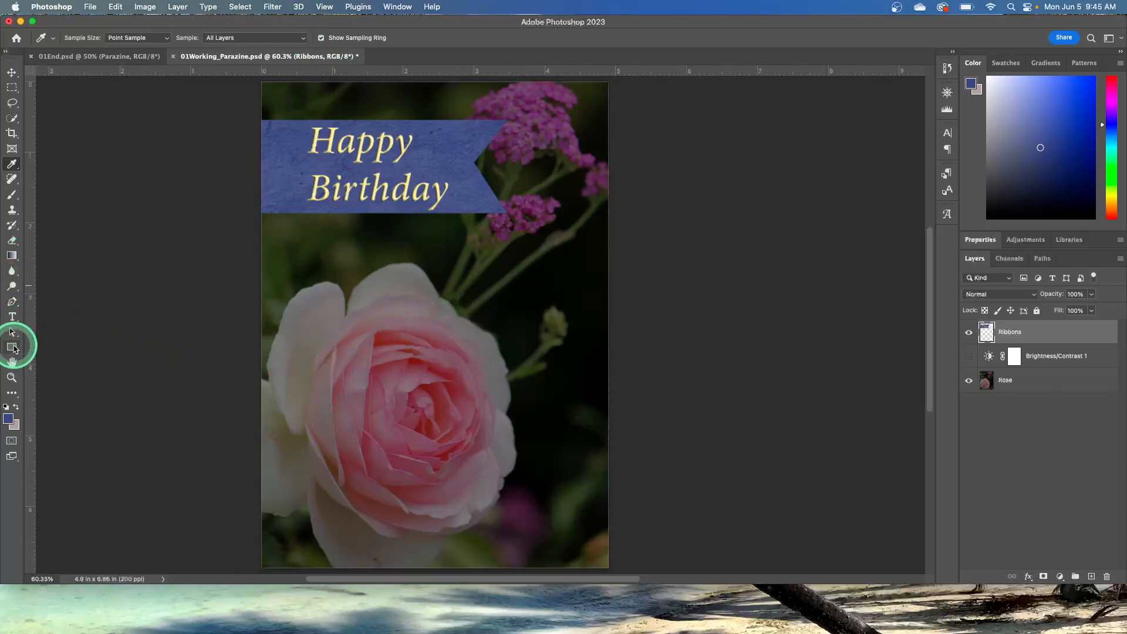
# - With the Rose layer active, make a rectangular marquee selection about 2.2 by 0.75 inches from the rose's lower petals to the image's right edge
pyautogui.click(12, 378)
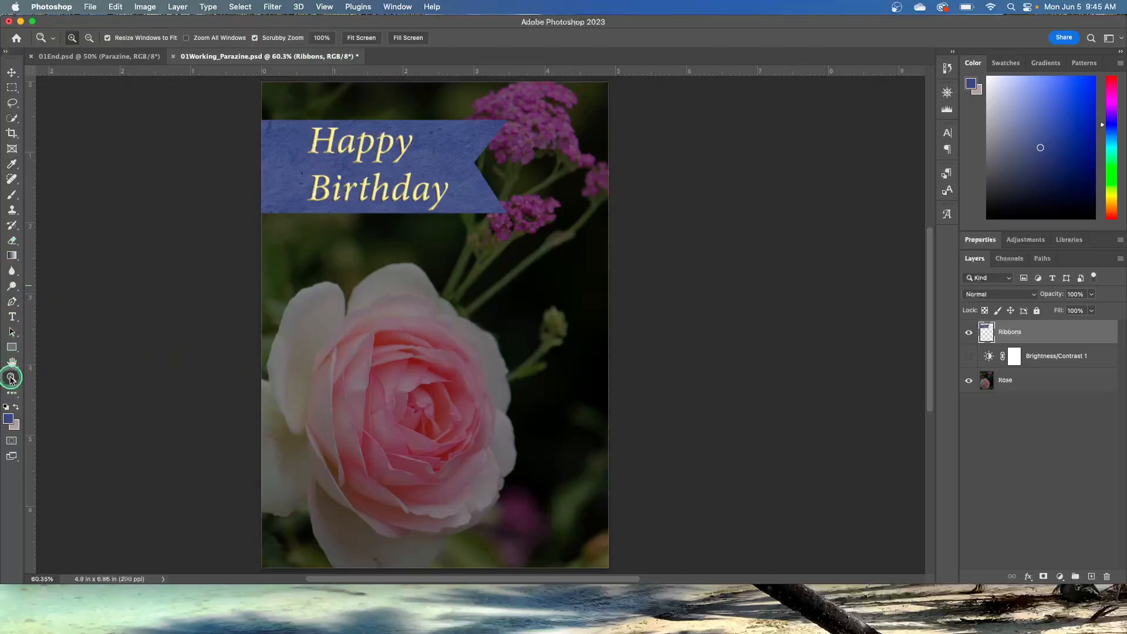
pyautogui.click(521, 412)
pyautogui.click(525, 427)
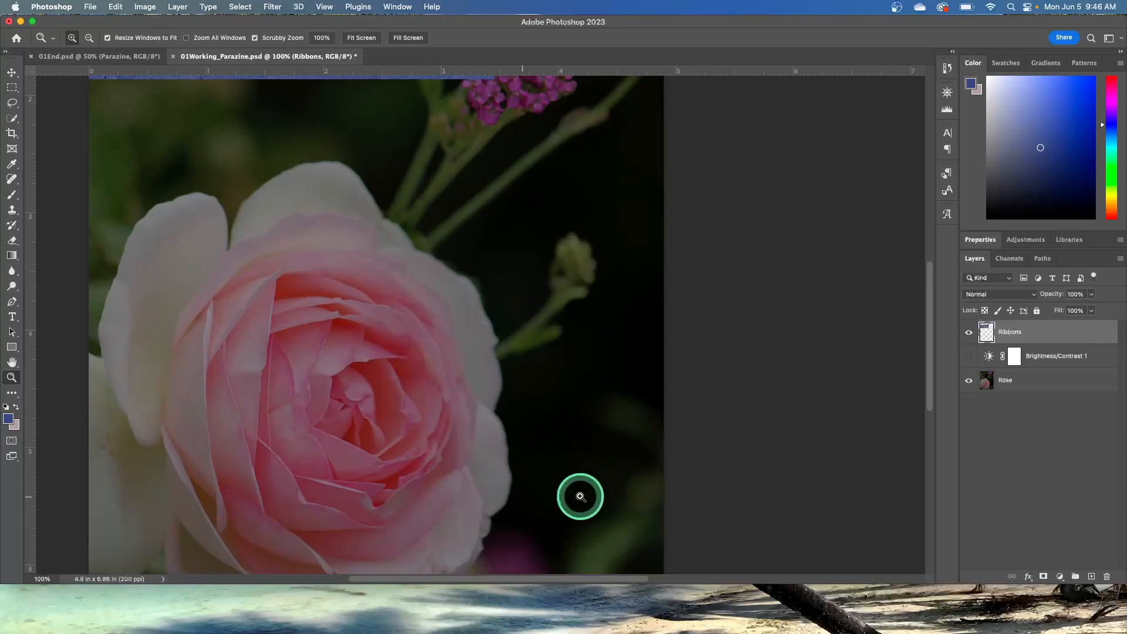
pyautogui.moveTo(607, 400); pyautogui.dragTo(603, 425)
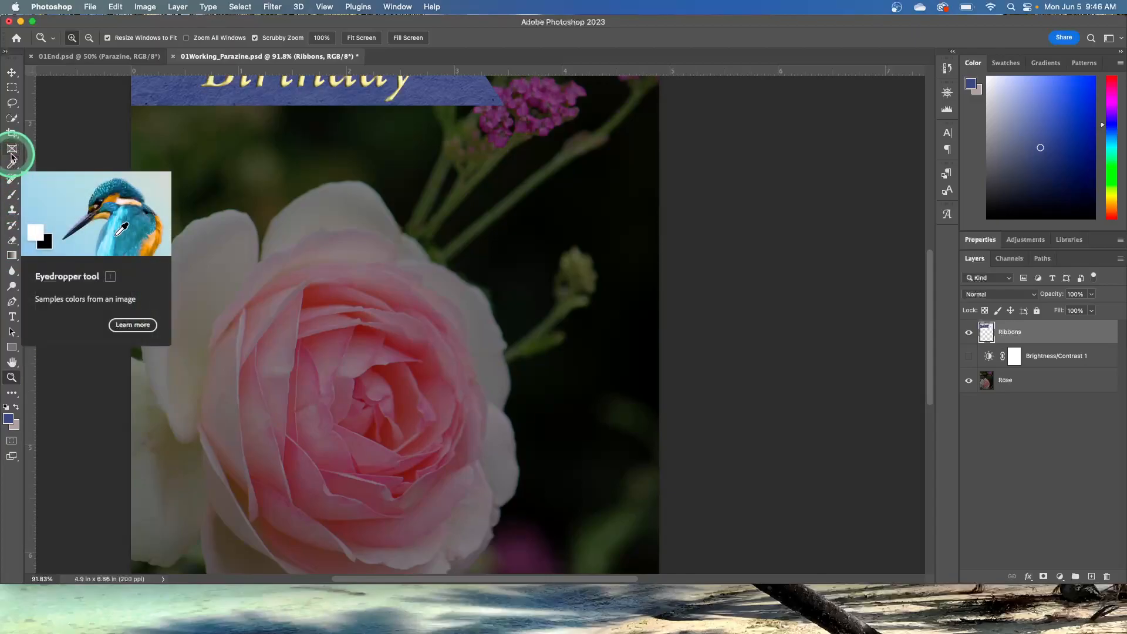
pyautogui.click(13, 88)
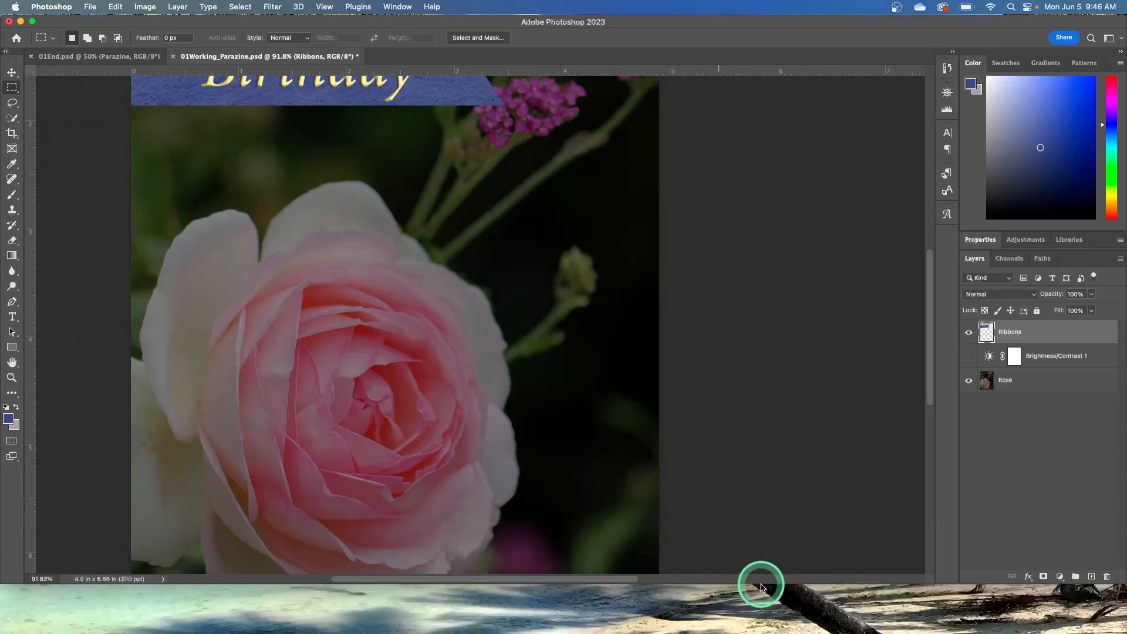
pyautogui.click(1056, 387)
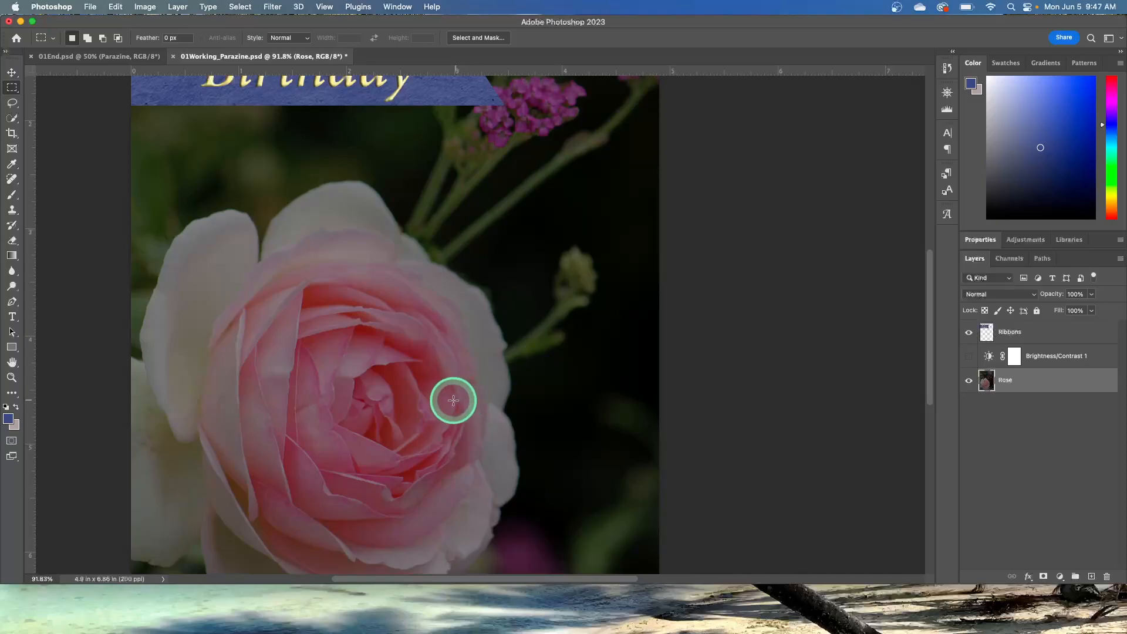
pyautogui.moveTo(427, 401); pyautogui.dragTo(662, 481)
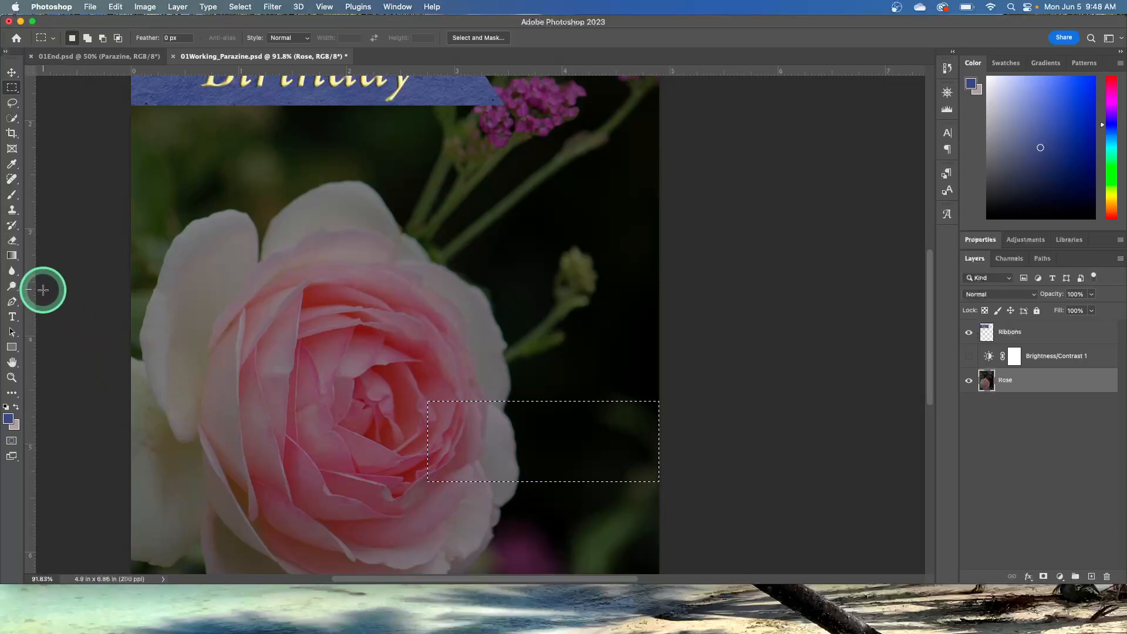
# - Set up the Brush tool with the Soft Round brush from General Brushes at a size of 65 px
pyautogui.click(10, 228)
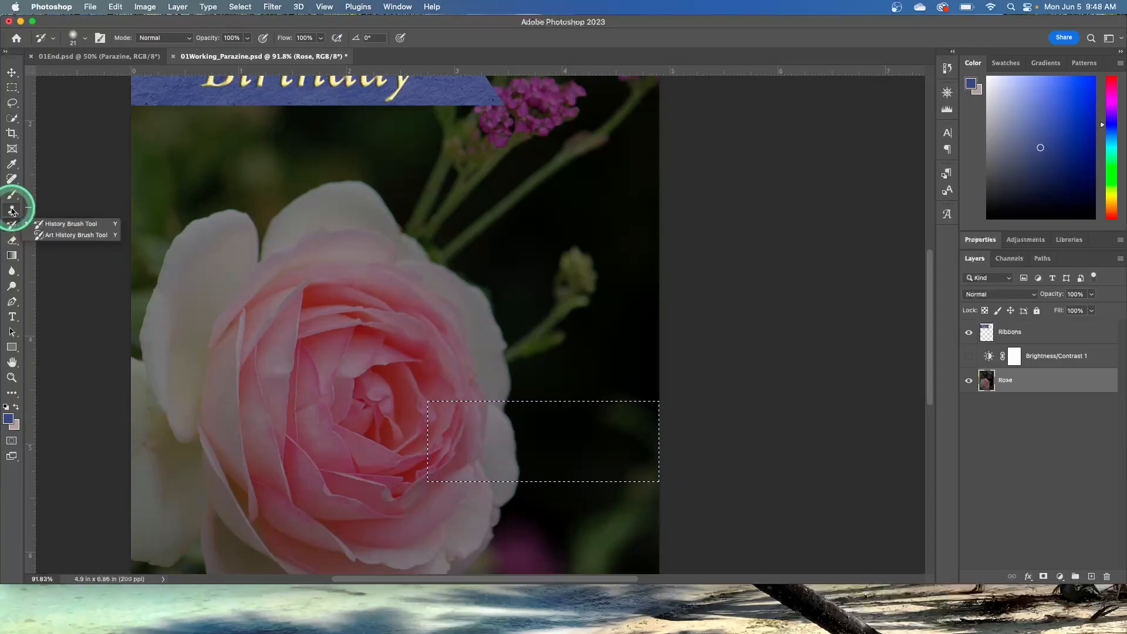
pyautogui.click(62, 201)
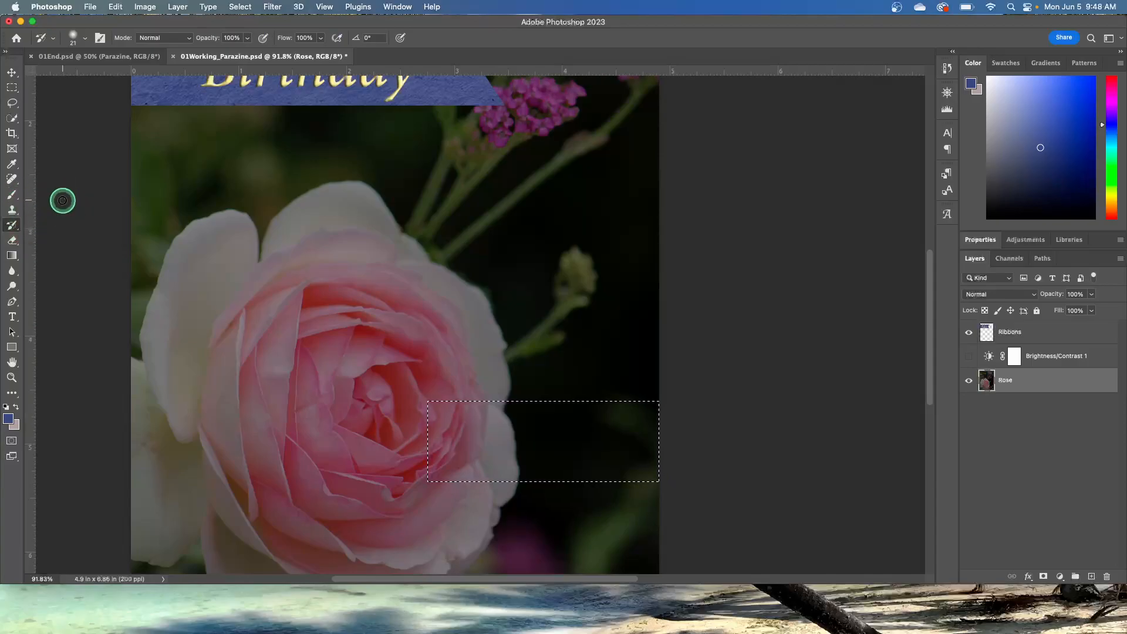
pyautogui.click(14, 196)
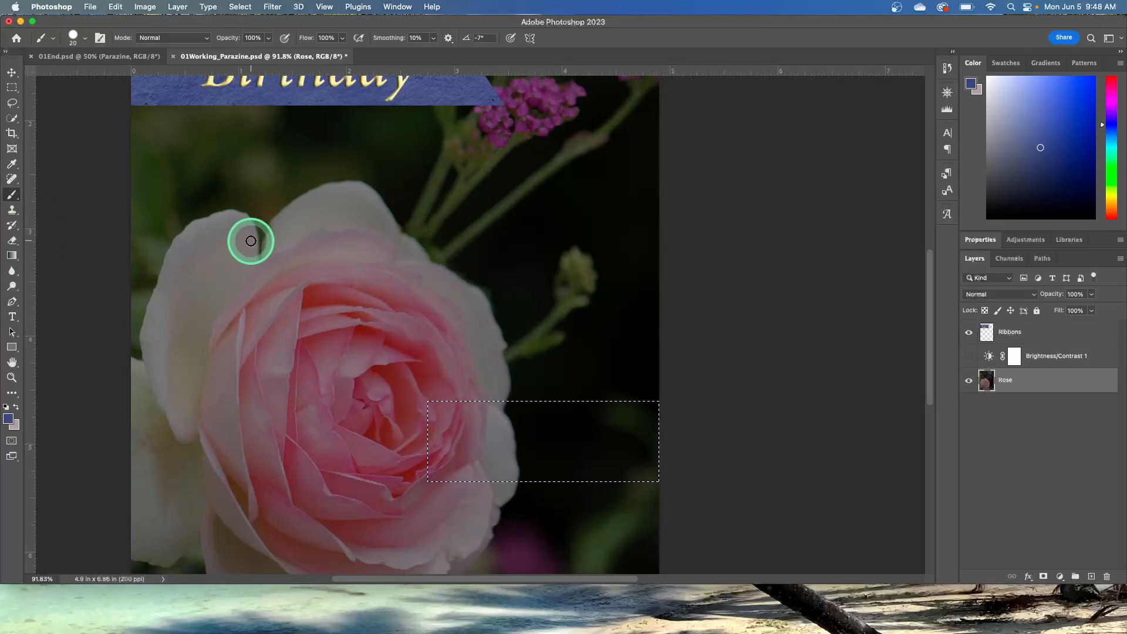
pyautogui.rightClick(273, 245)
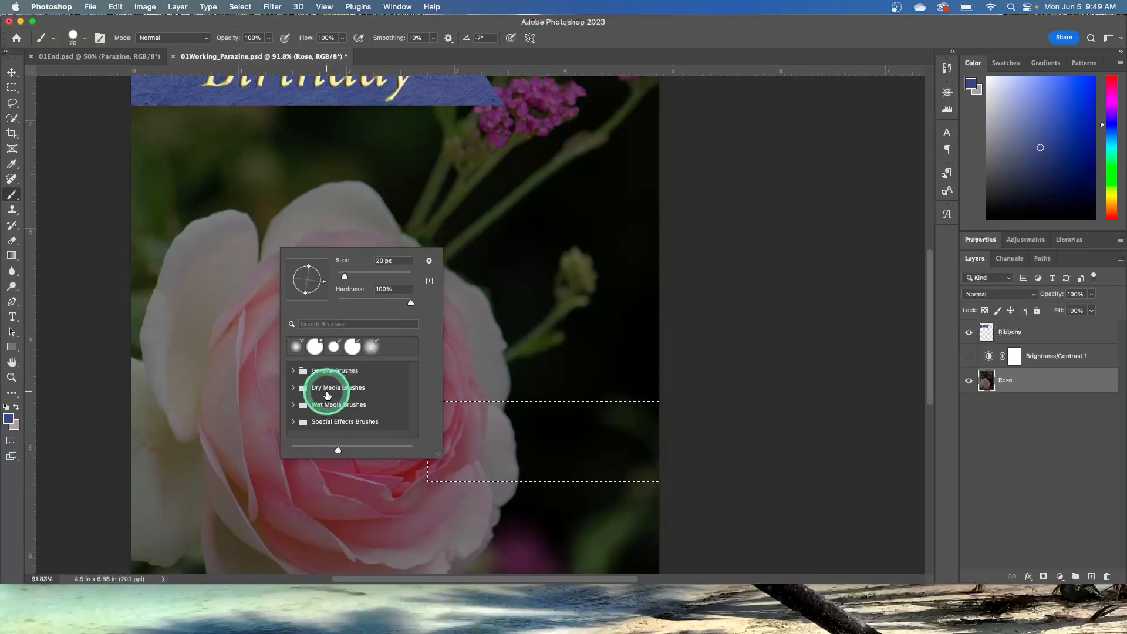
pyautogui.click(294, 371)
pyautogui.scroll(-5, 329, 396)
pyautogui.scroll(5, 335, 398)
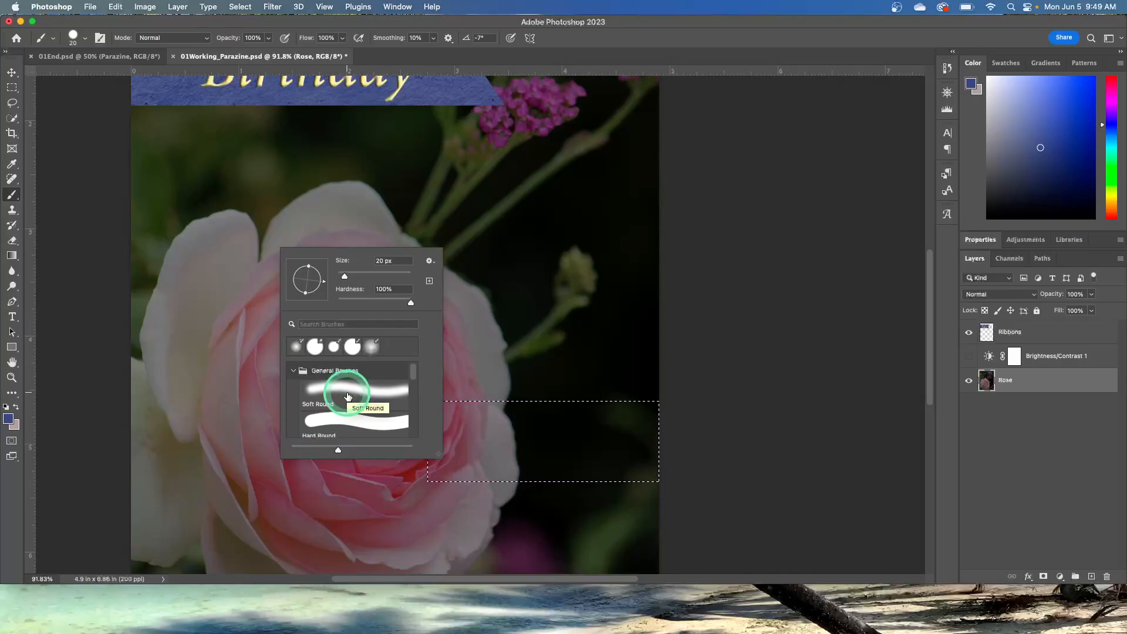
pyautogui.click(344, 388)
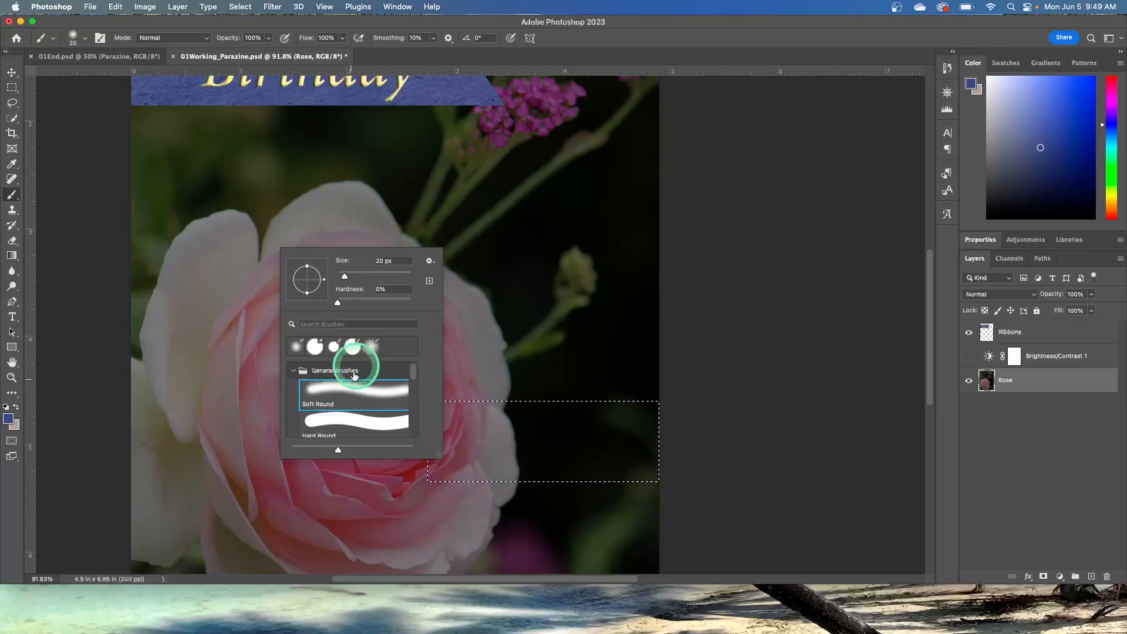
pyautogui.click(387, 261)
pyautogui.write('65')
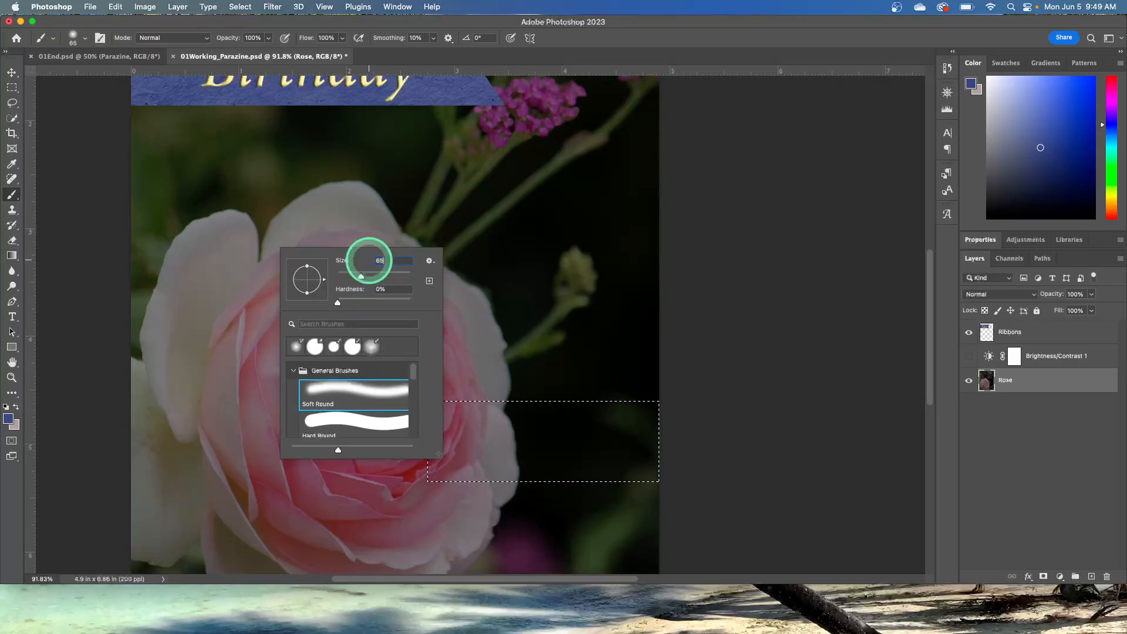
pyautogui.press('Return')
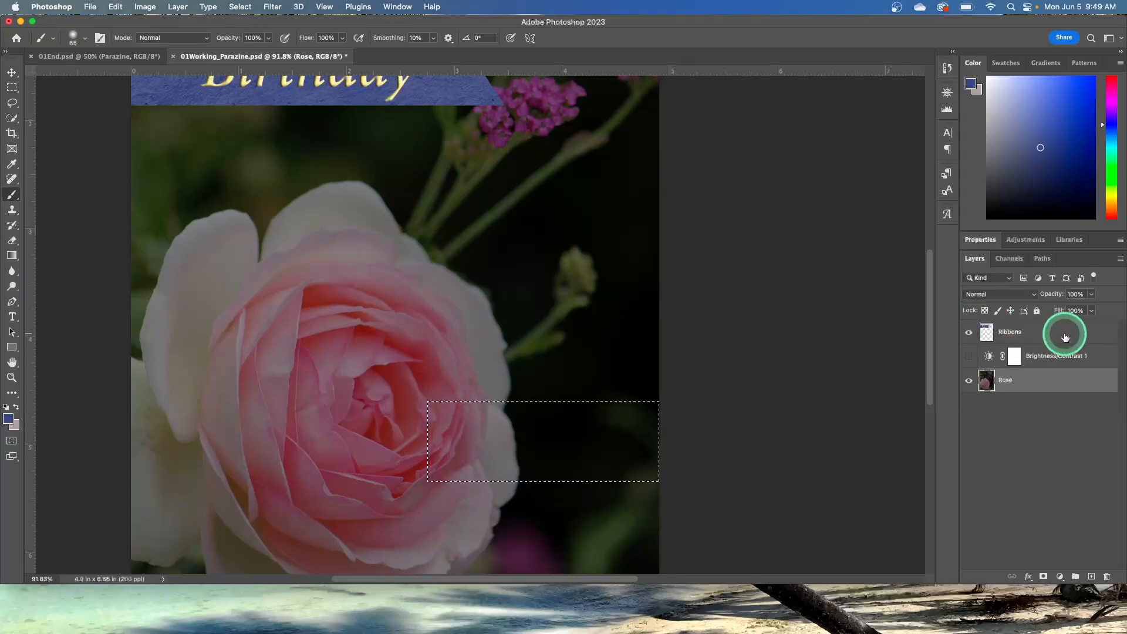
# - Paint the whole rectangular selection with the blue foreground color on the Ribbons layer and deselect it
pyautogui.click(1042, 339)
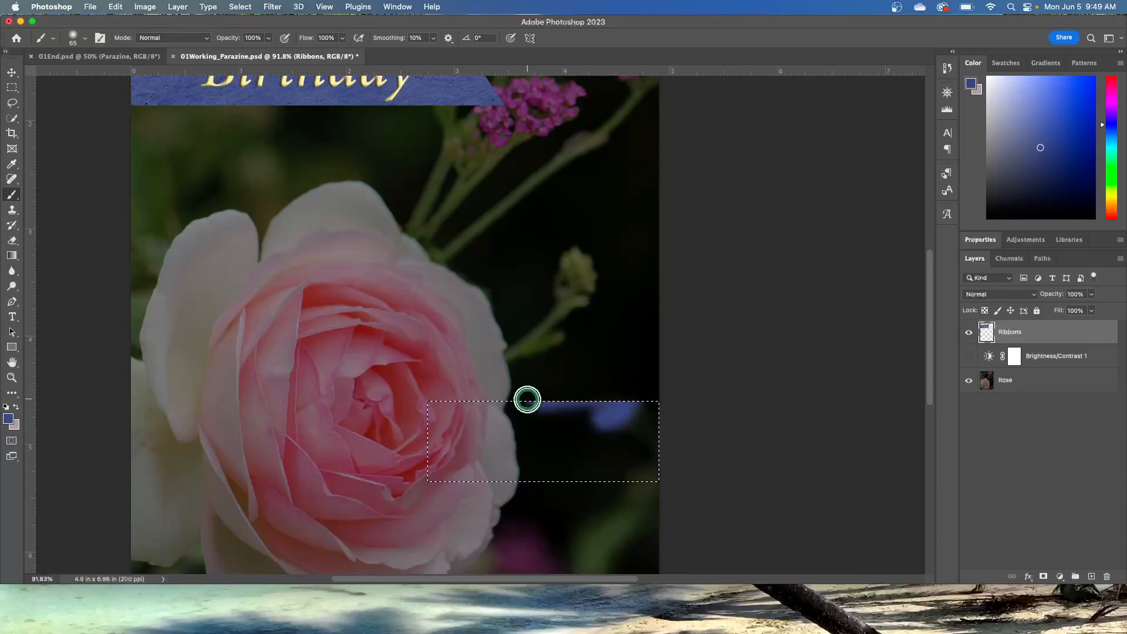
pyautogui.moveTo(580, 416)
pyautogui.mouseDown()
pyautogui.moveTo(610, 414)
pyautogui.moveTo(332, 395)
pyautogui.moveTo(598, 420)
pyautogui.moveTo(440, 437)
pyautogui.mouseUp()
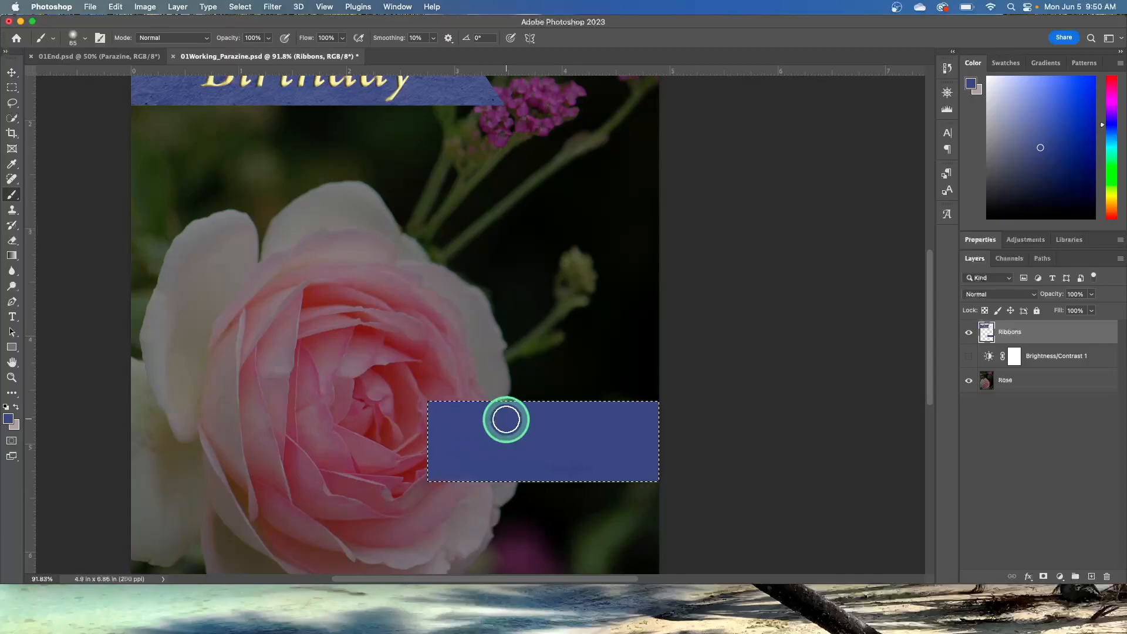
pyautogui.click(242, 7)
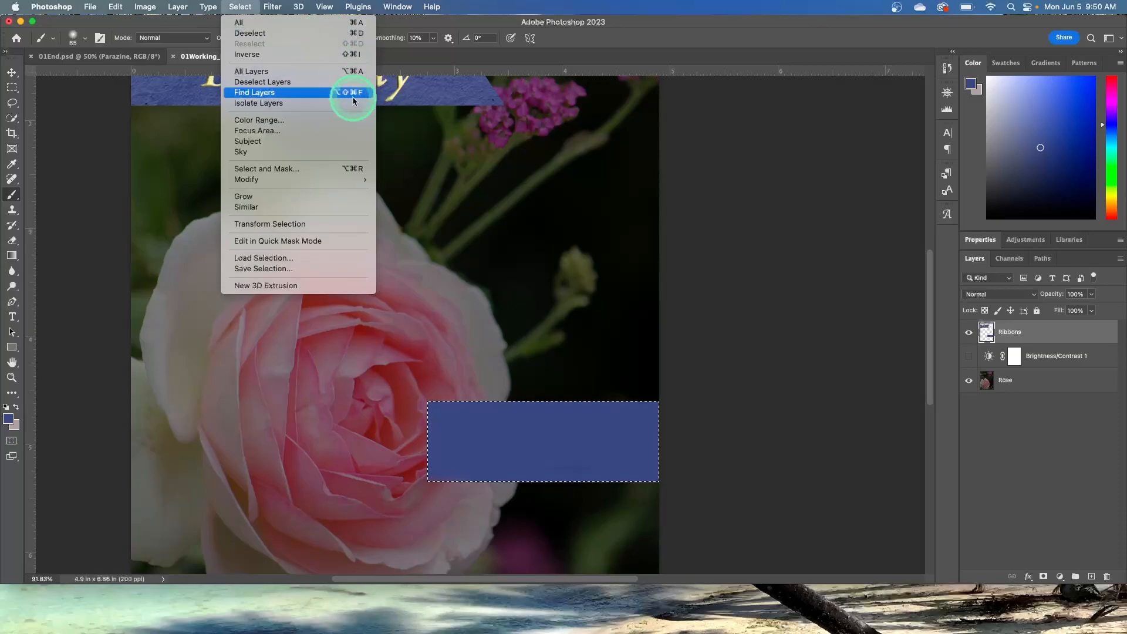
pyautogui.click(264, 34)
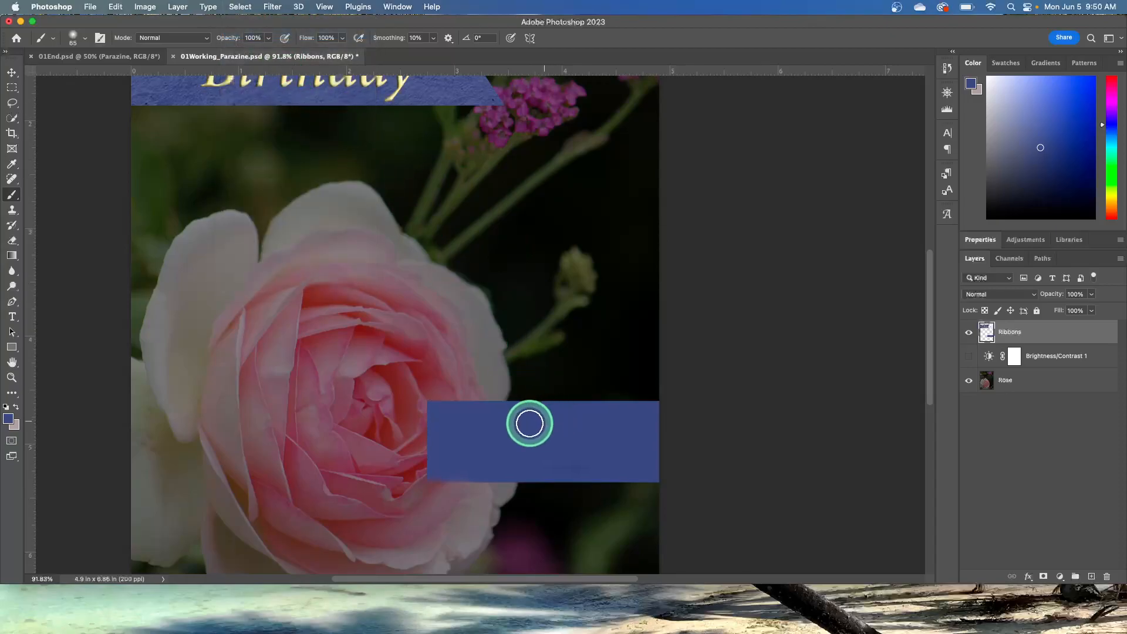